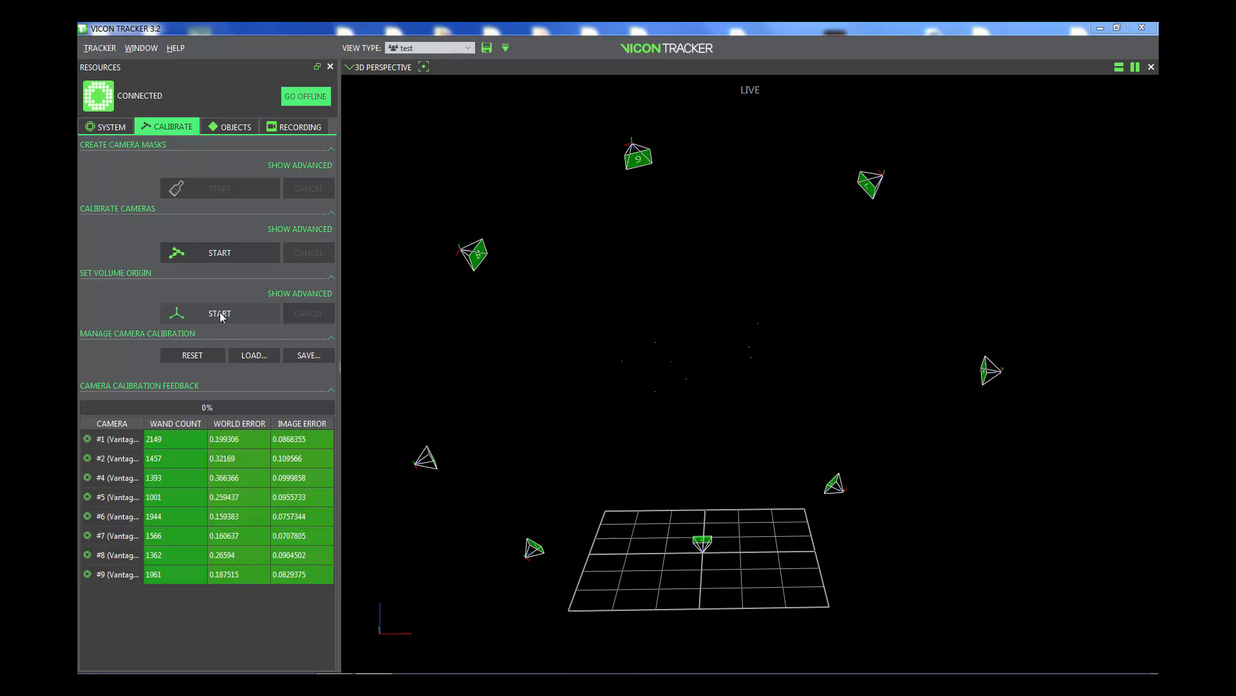
Reveal the advanced volume origin options and set the origin with three markers, picking the origin and axis markers in the 3D view
click(325, 295)
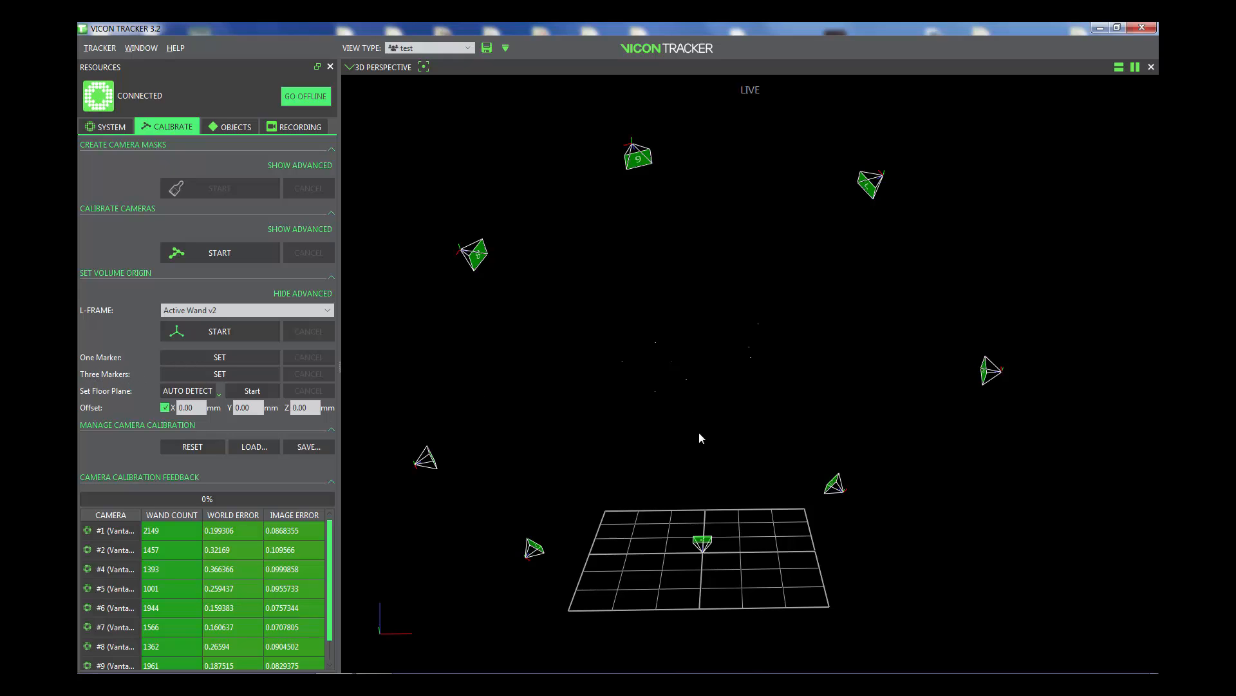
drag(699, 454, 703, 309)
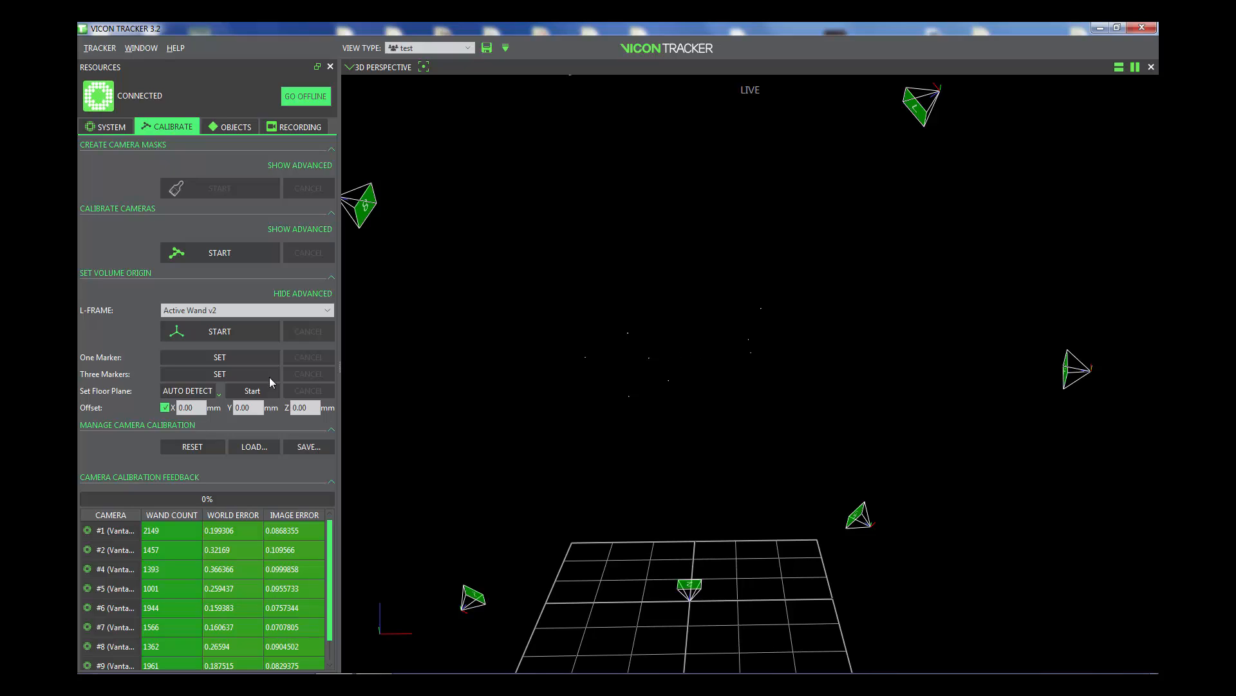
click(224, 378)
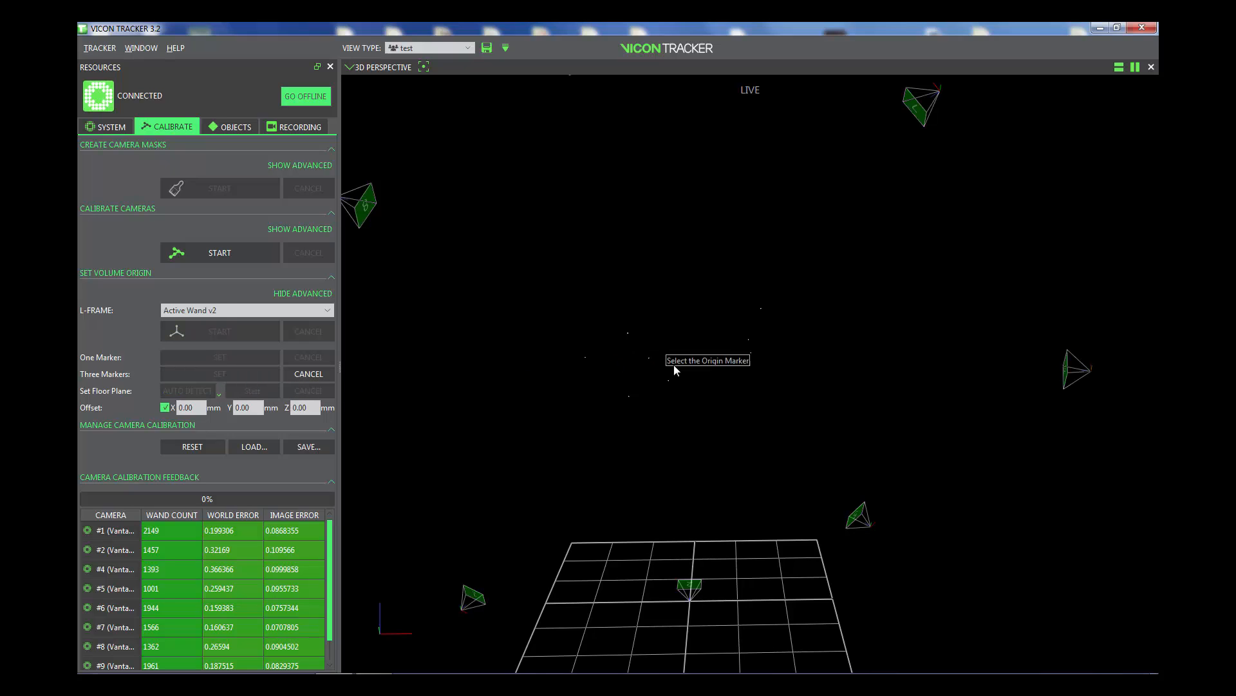
click(748, 340)
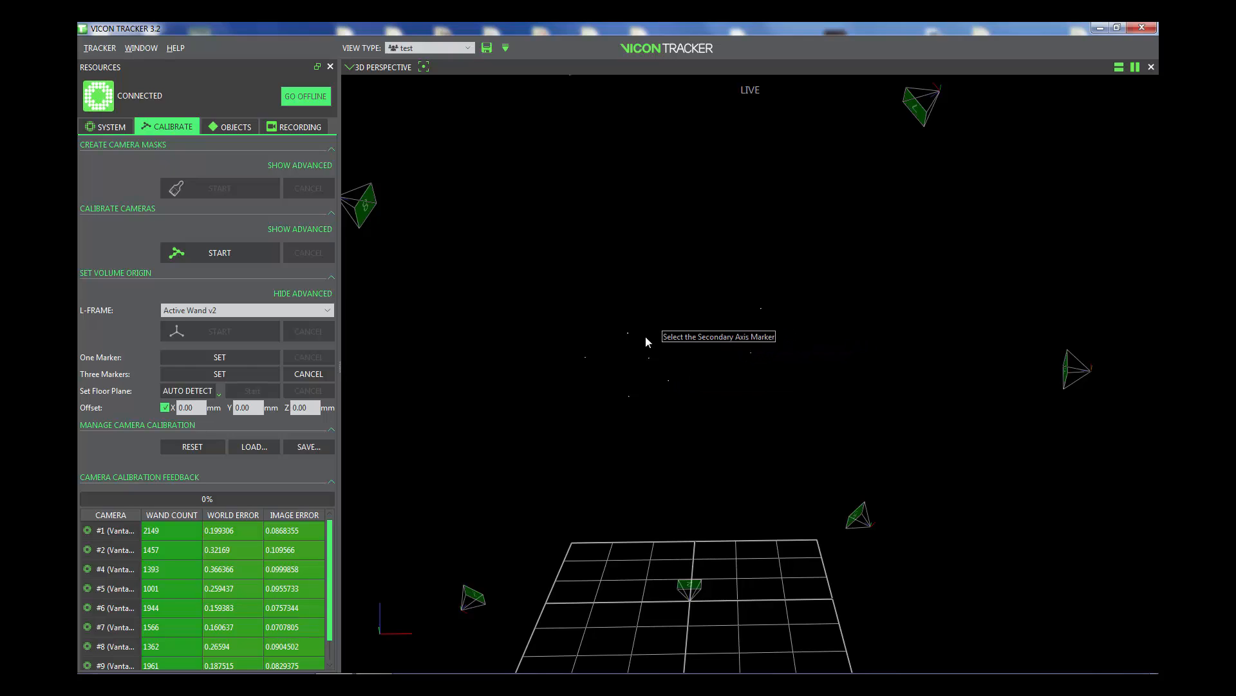
click(629, 334)
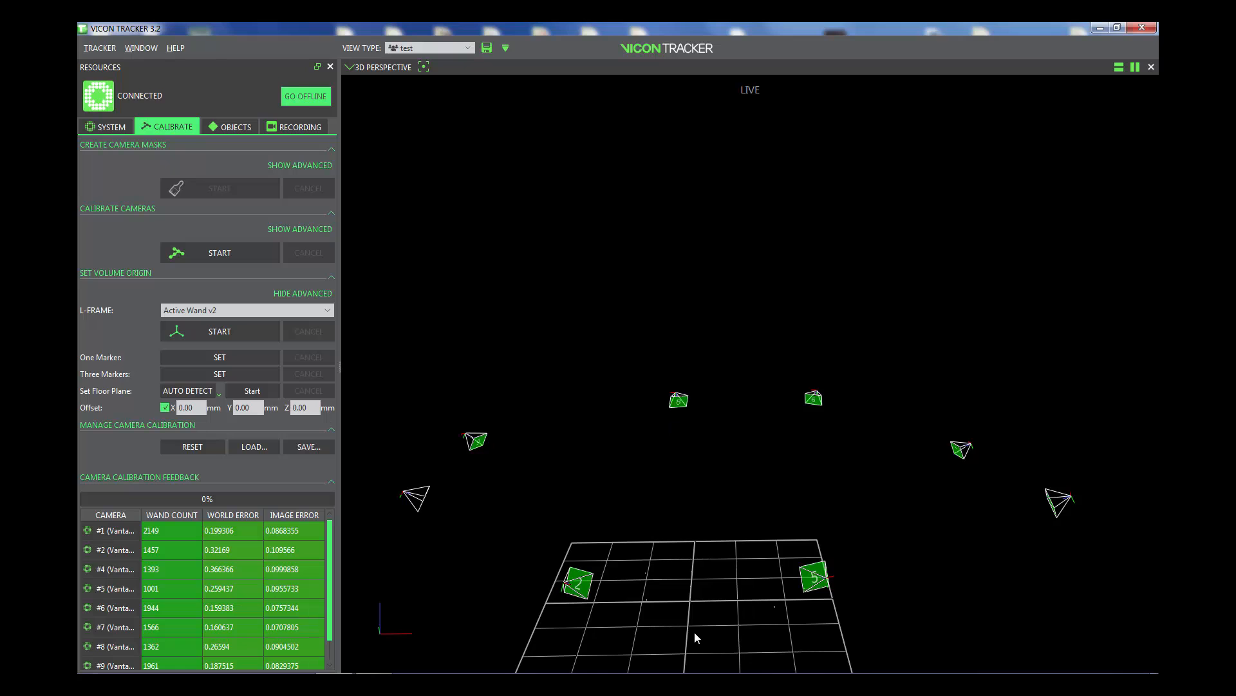
Move the existing volume origin onto a single marker near the centre of the grid
right_drag(694, 632, 692, 652)
middle_drag(689, 581, 699, 434)
right_drag(698, 434, 713, 554)
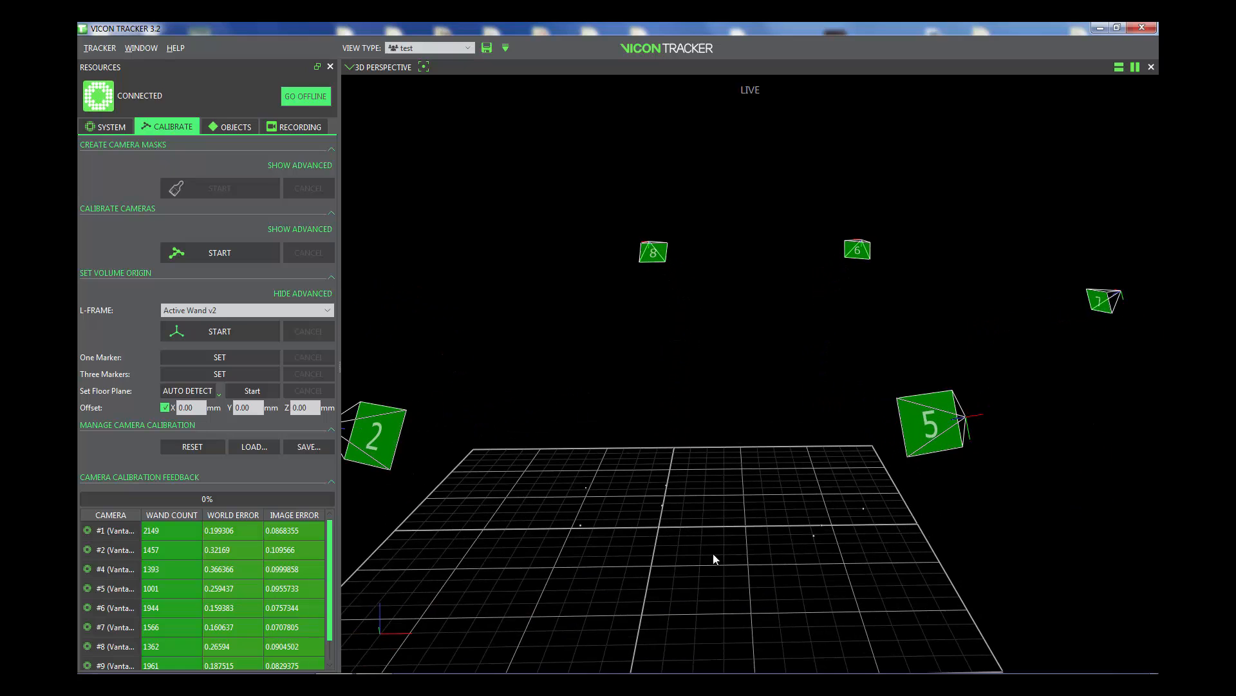
middle_drag(713, 553, 708, 476)
right_drag(708, 477, 687, 500)
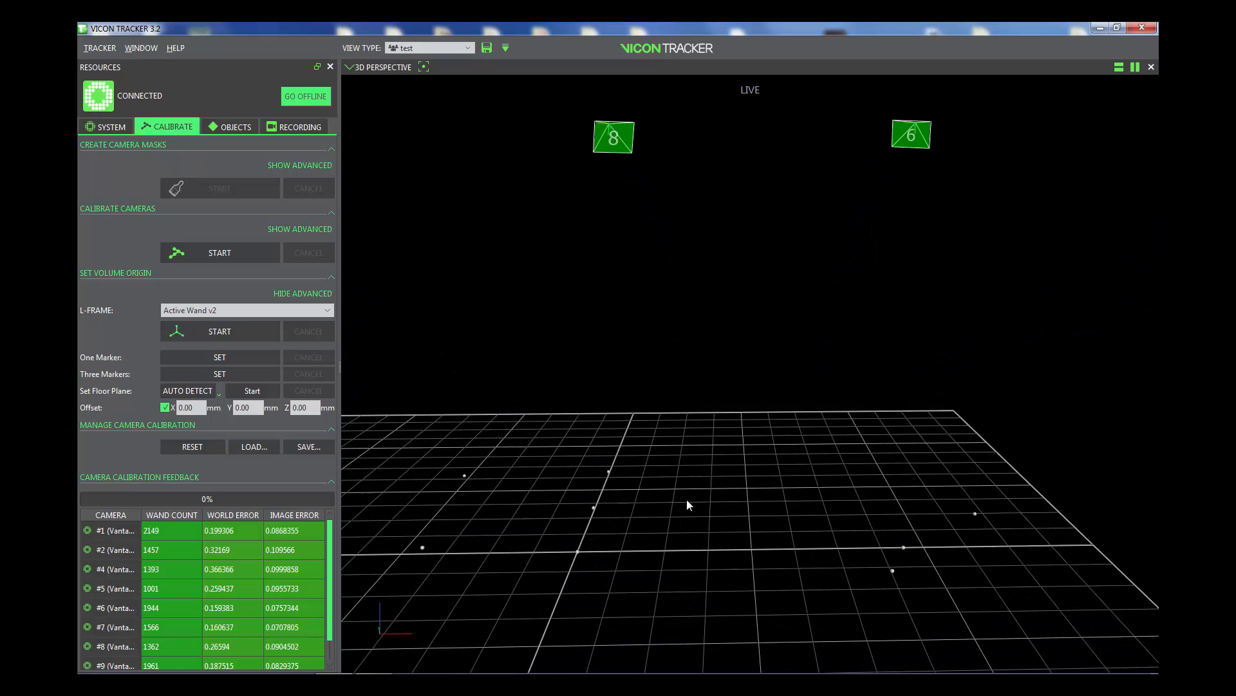
drag(686, 499, 665, 515)
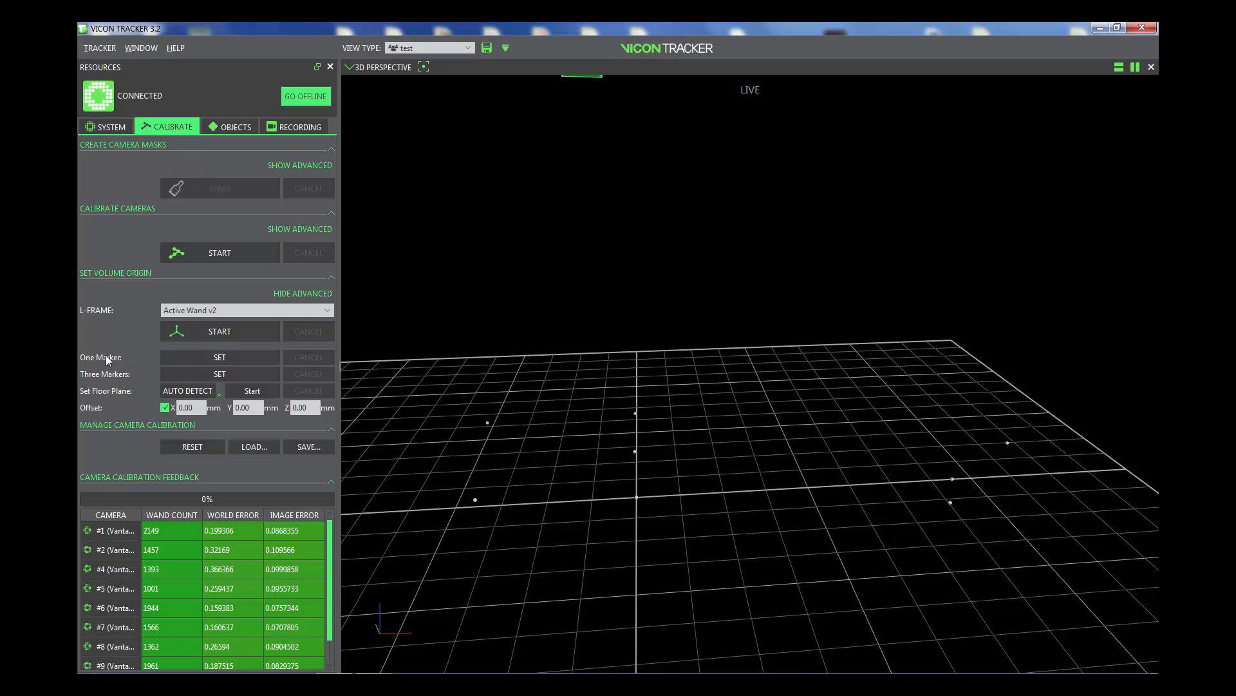
click(214, 358)
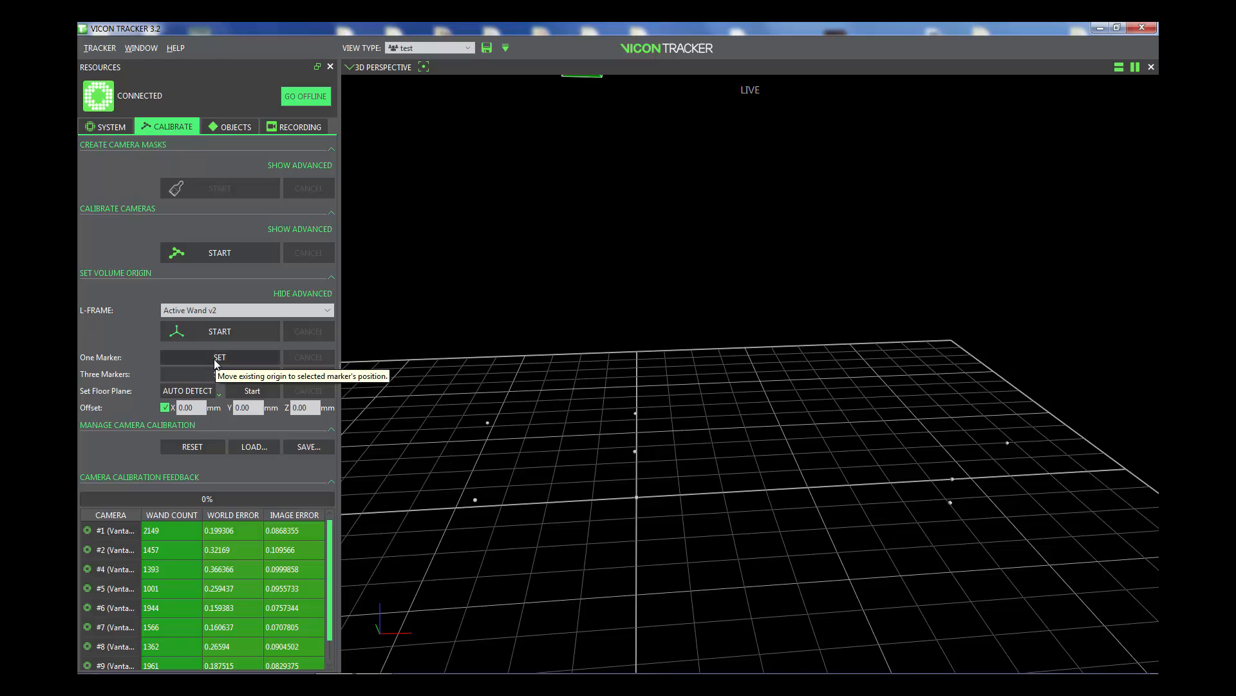
click(476, 500)
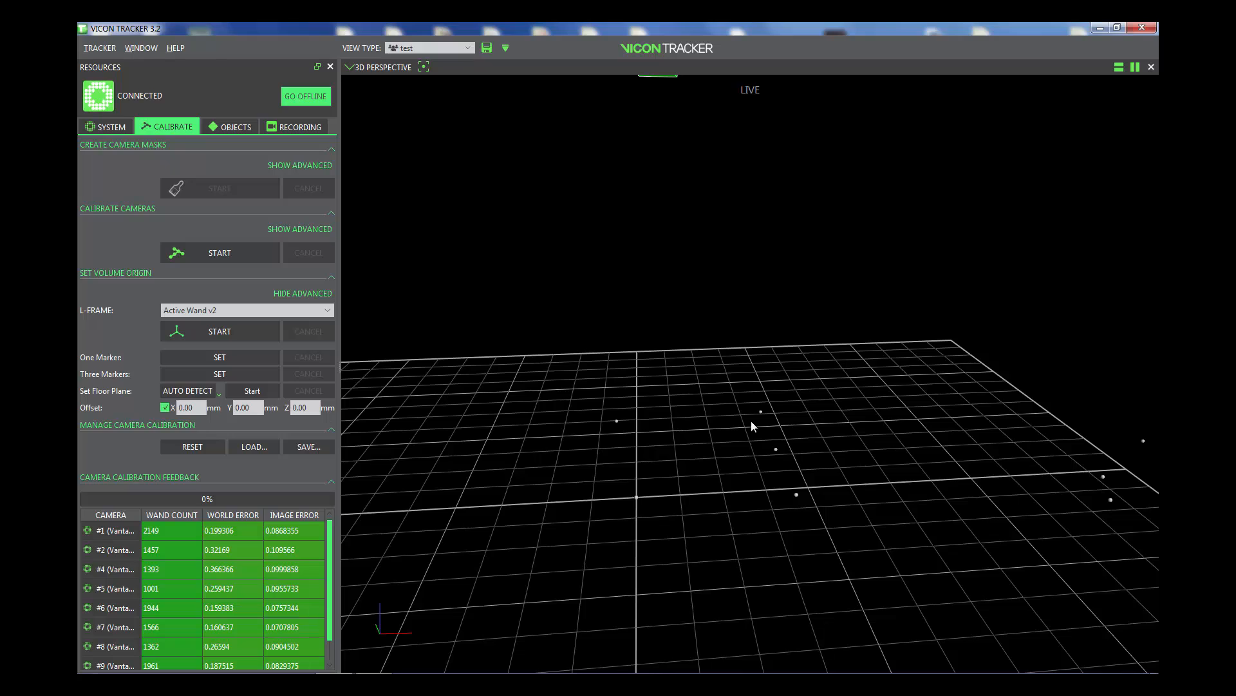
Check the floor plane tolerance setting and set the floor plane by automatic detection
click(219, 391)
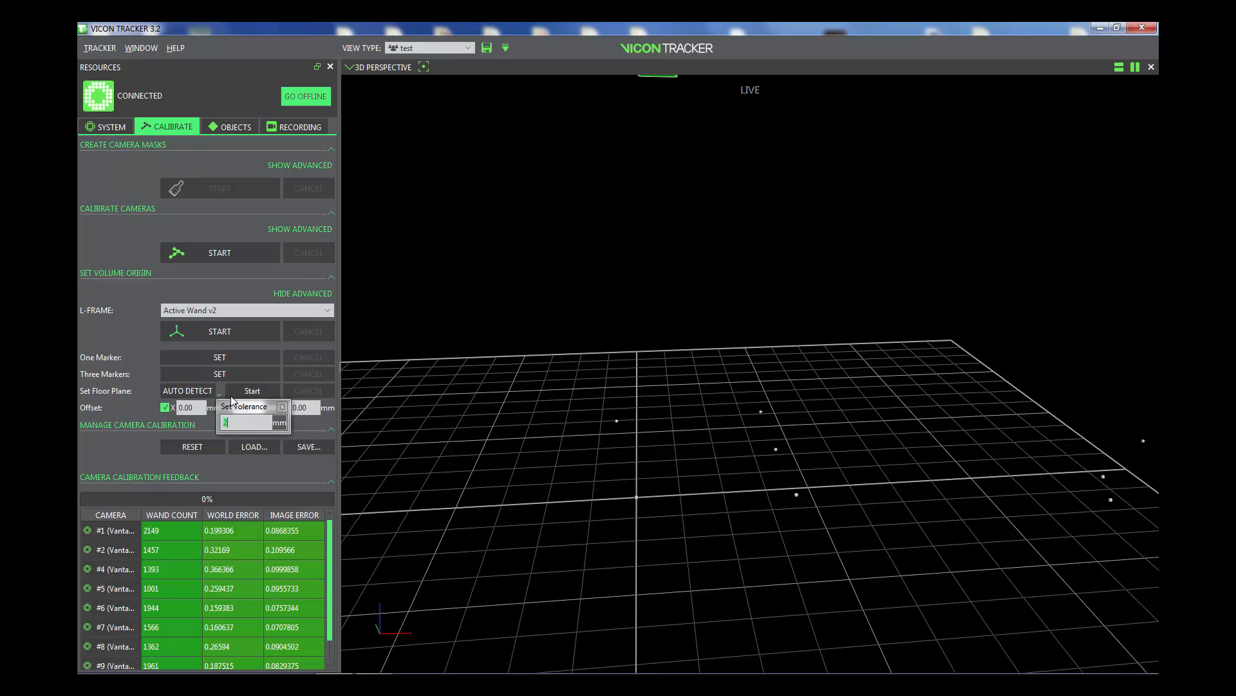
click(282, 407)
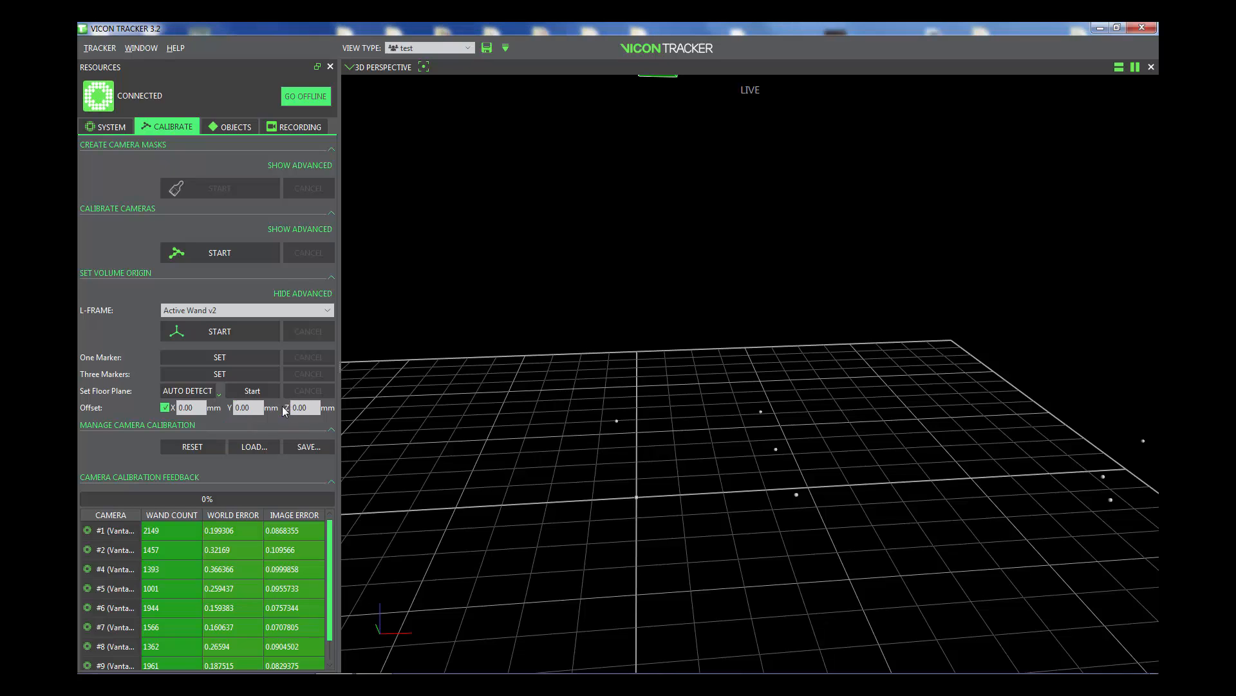
click(188, 391)
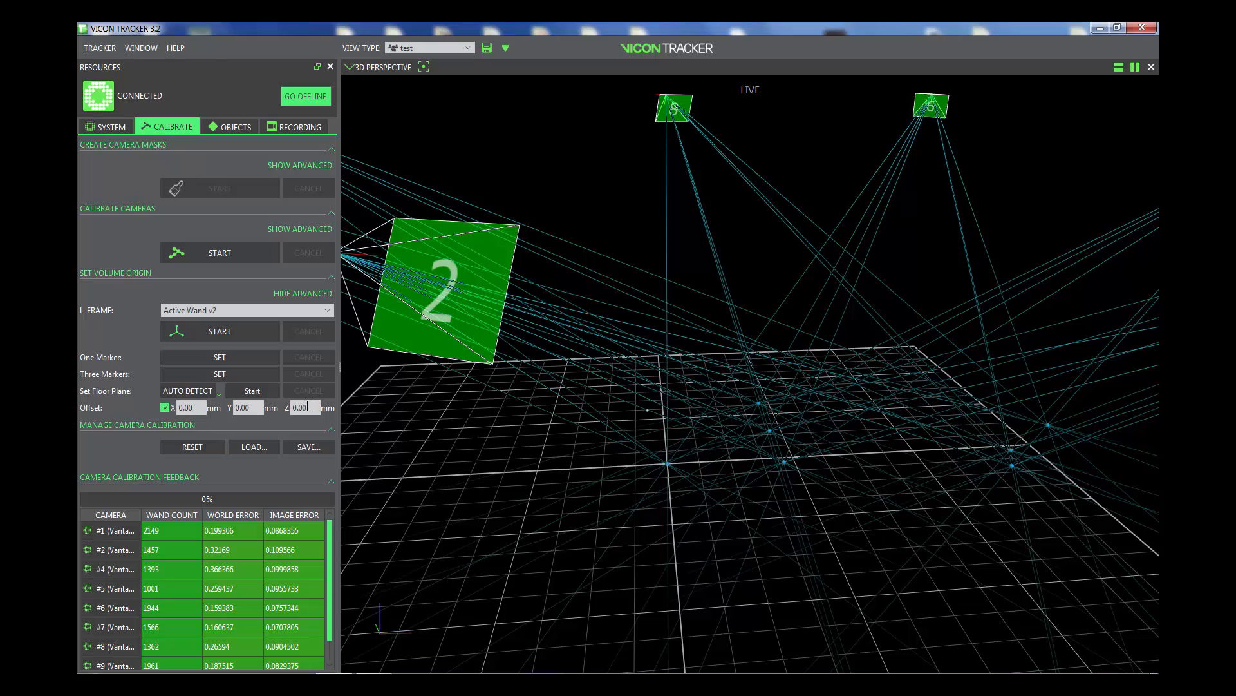
Set the volume origin's Z offset to 200 mm
drag(312, 407, 279, 409)
text(2000)
key(BackSpace)
key(Return)
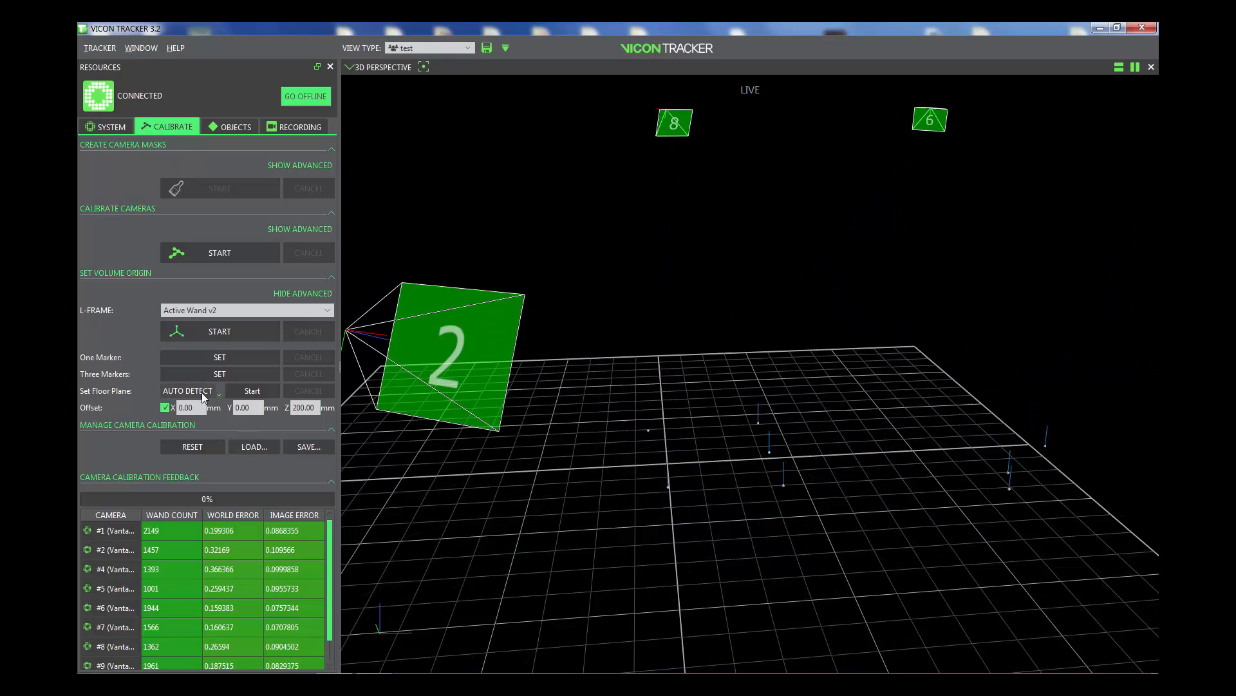
drag(763, 477, 767, 449)
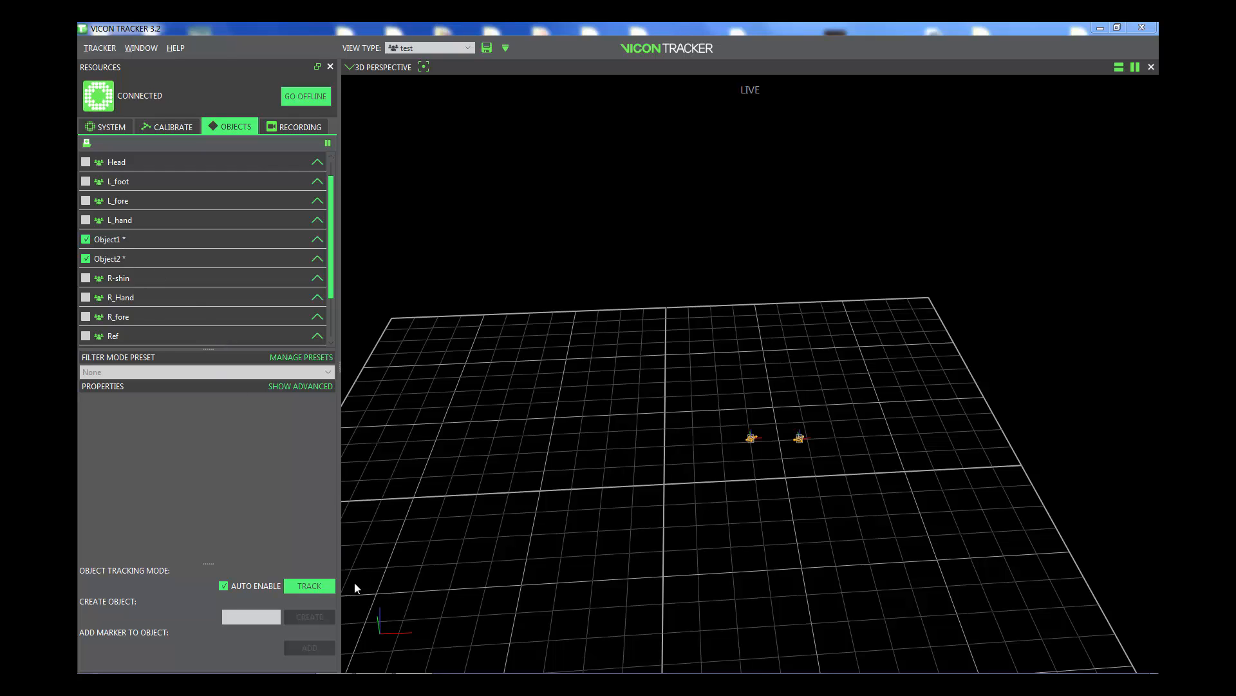
Turn object tracking off and back on, and disable and re-enable Object2
click(322, 585)
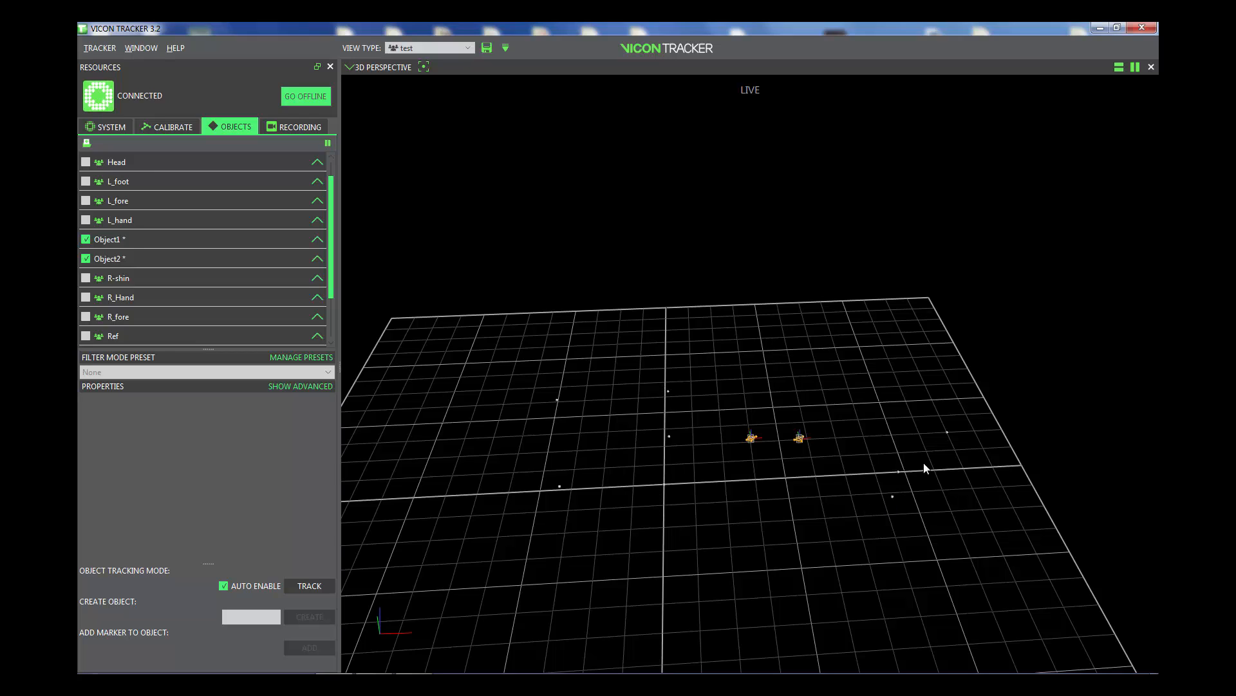
click(315, 584)
click(86, 259)
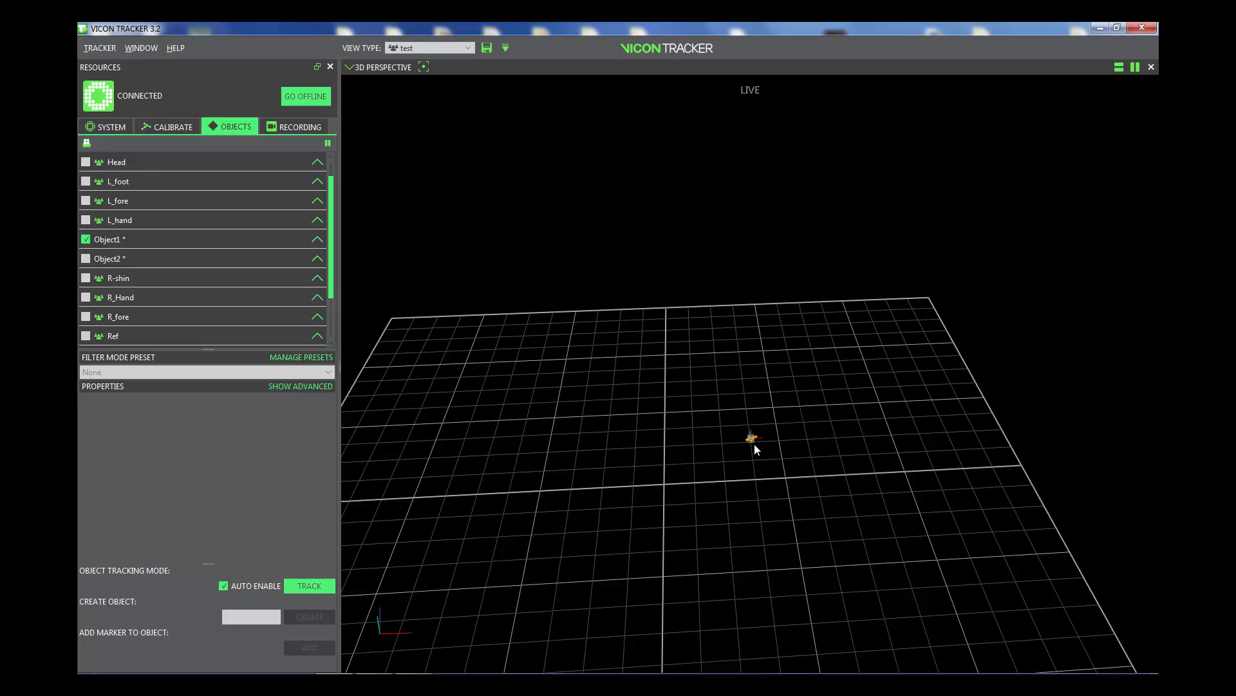
click(85, 259)
Delete Object2 from the objects list
right_click(116, 259)
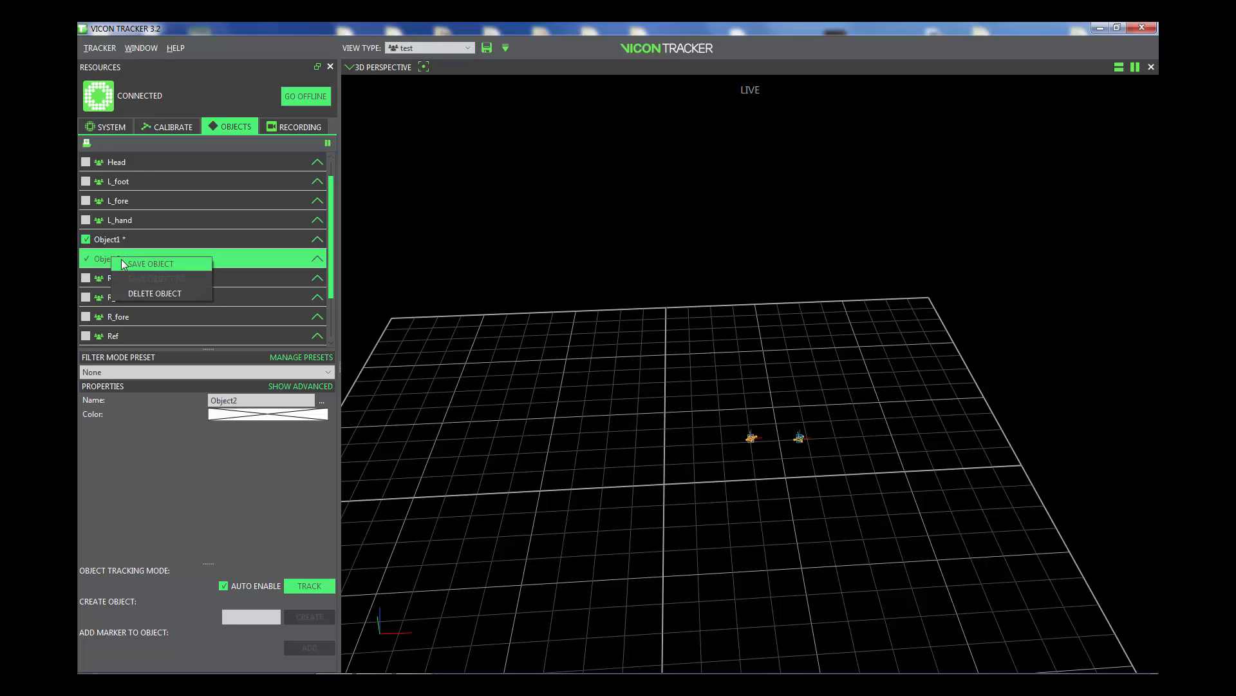
click(139, 289)
click(688, 360)
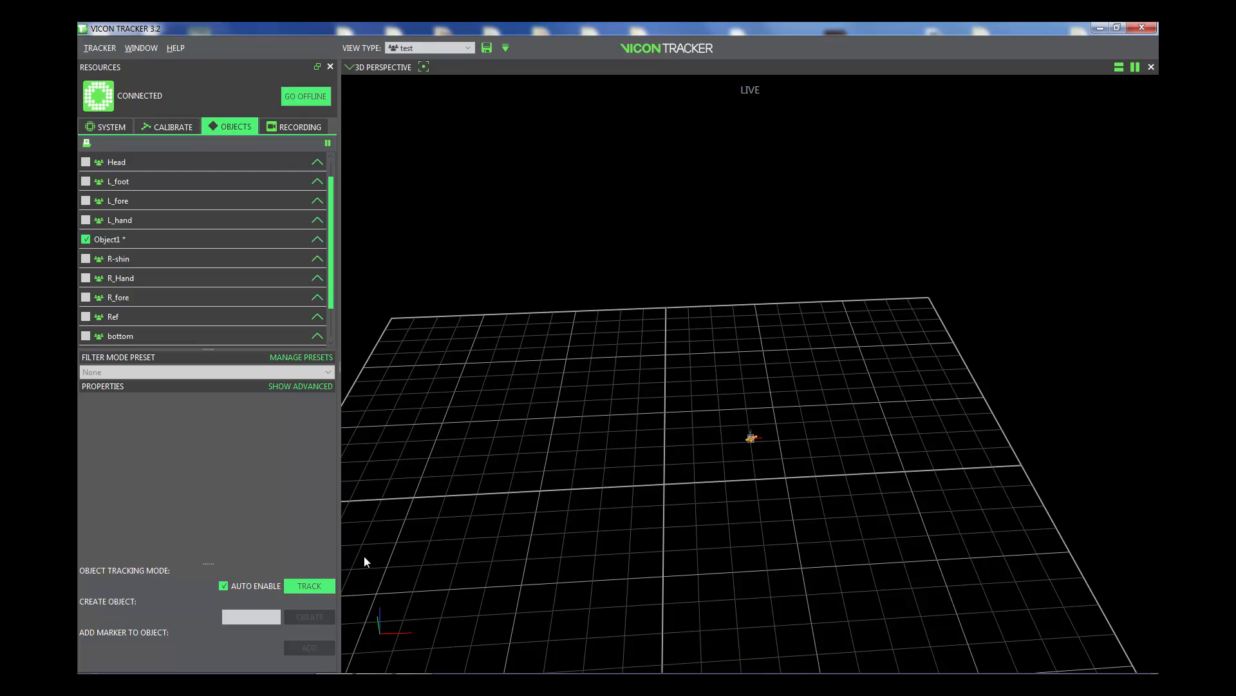
Pause object tracking and create an object named Object2 from the unassigned marker cluster beside Object1
click(317, 584)
alt+drag(806, 442, 810, 447)
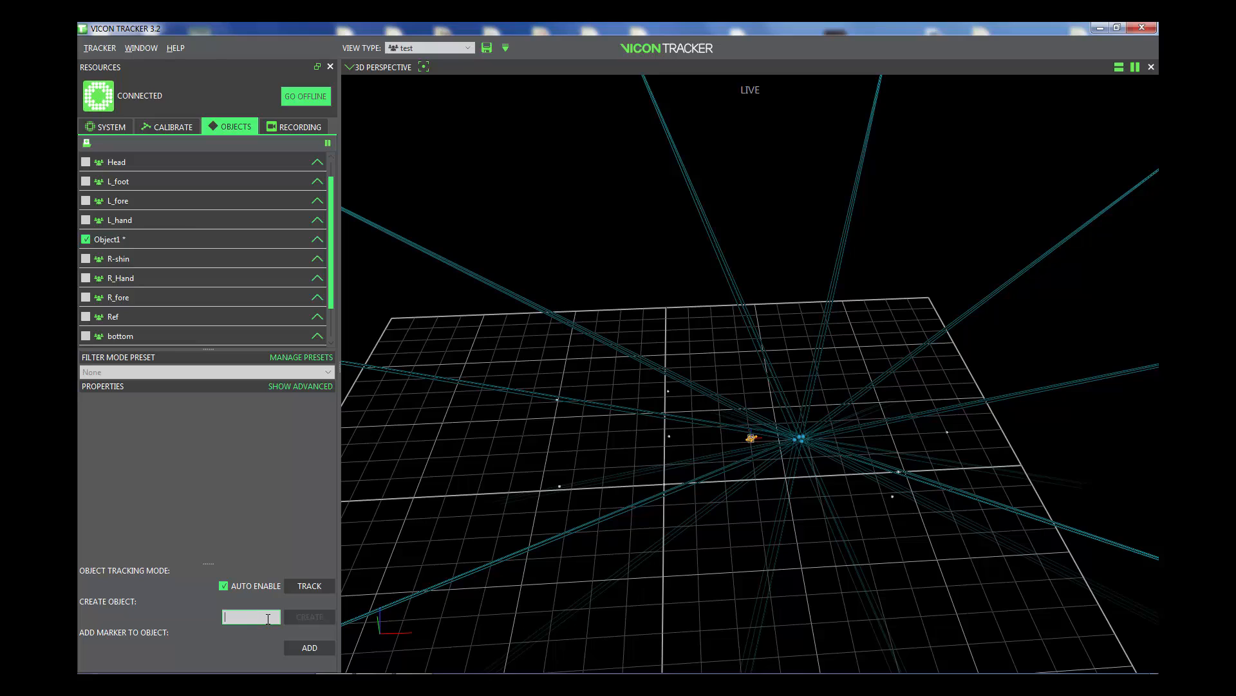
text(Object2)
click(311, 617)
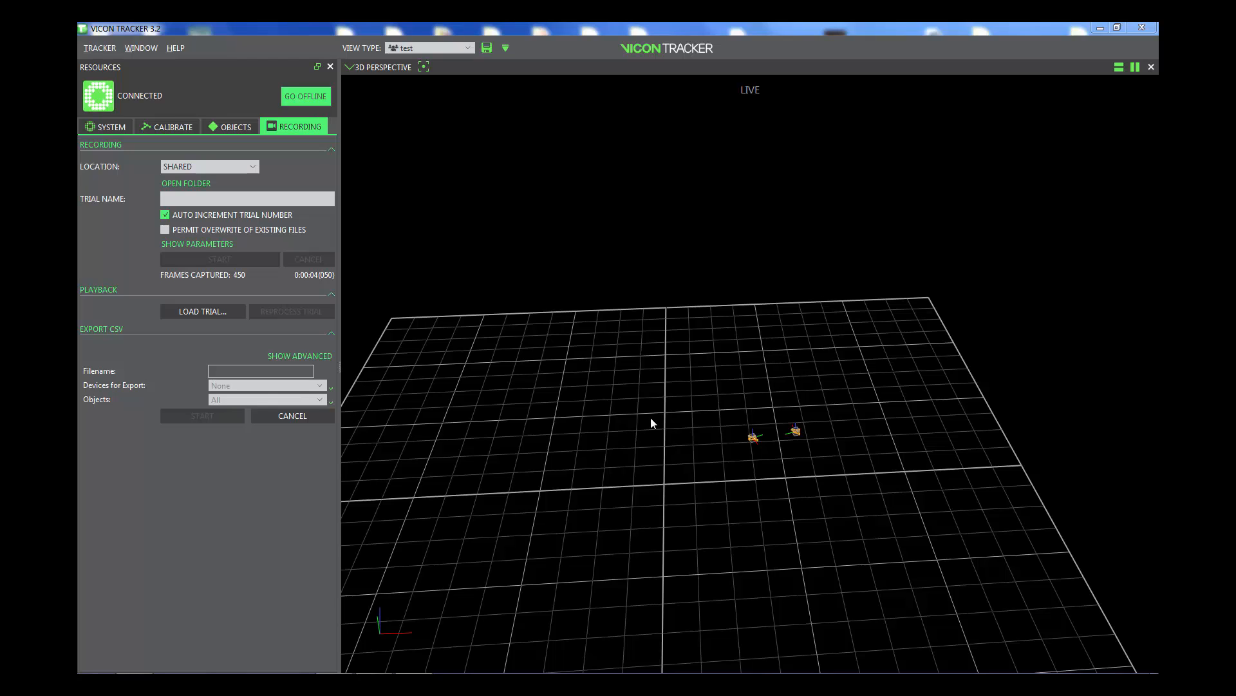
Load the recorded trial Tracker3_2Video.x2d from the CapturedTrials folder
click(225, 311)
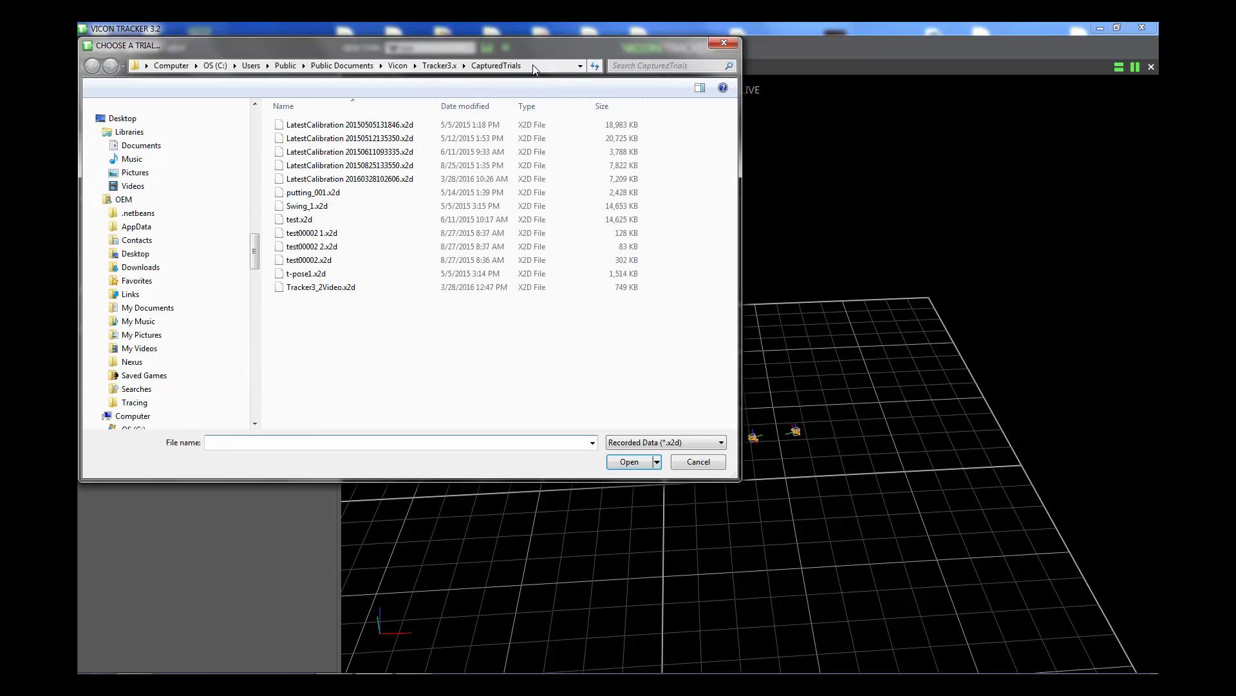
click(528, 67)
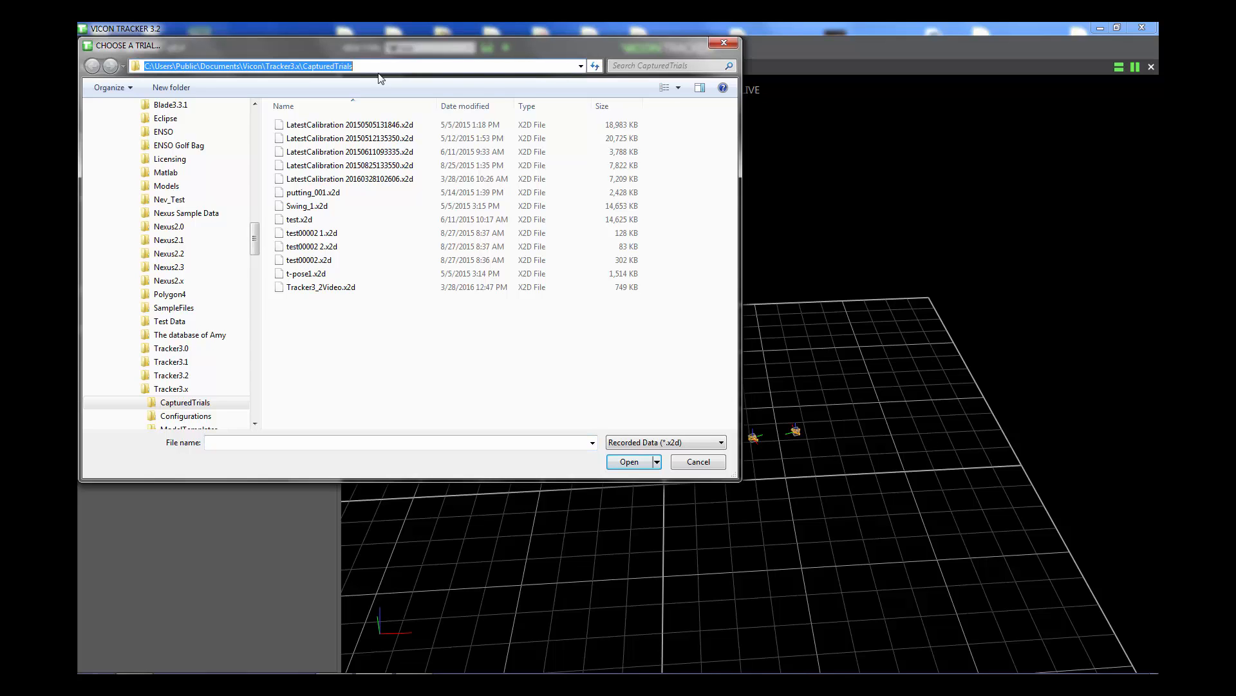
double_click(310, 288)
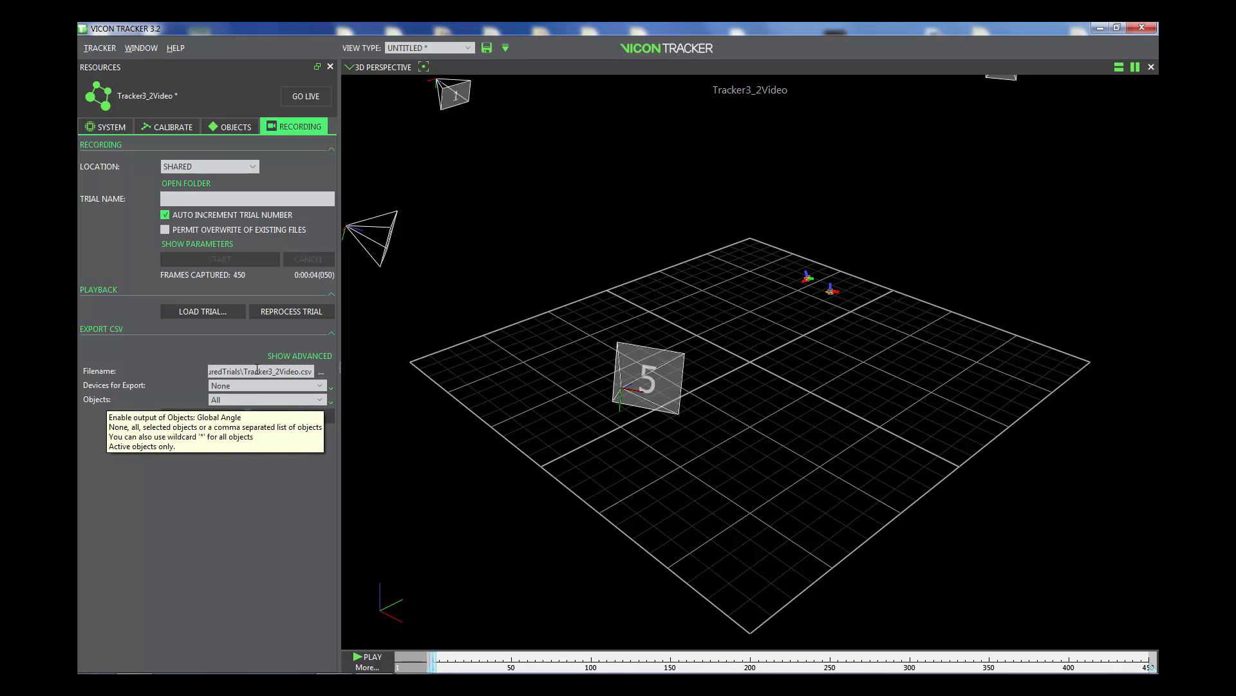
Export the loaded trial to CSV with the advanced options shown, and open Tracker3_2Video.csv from the CapturedTrials folder
click(279, 357)
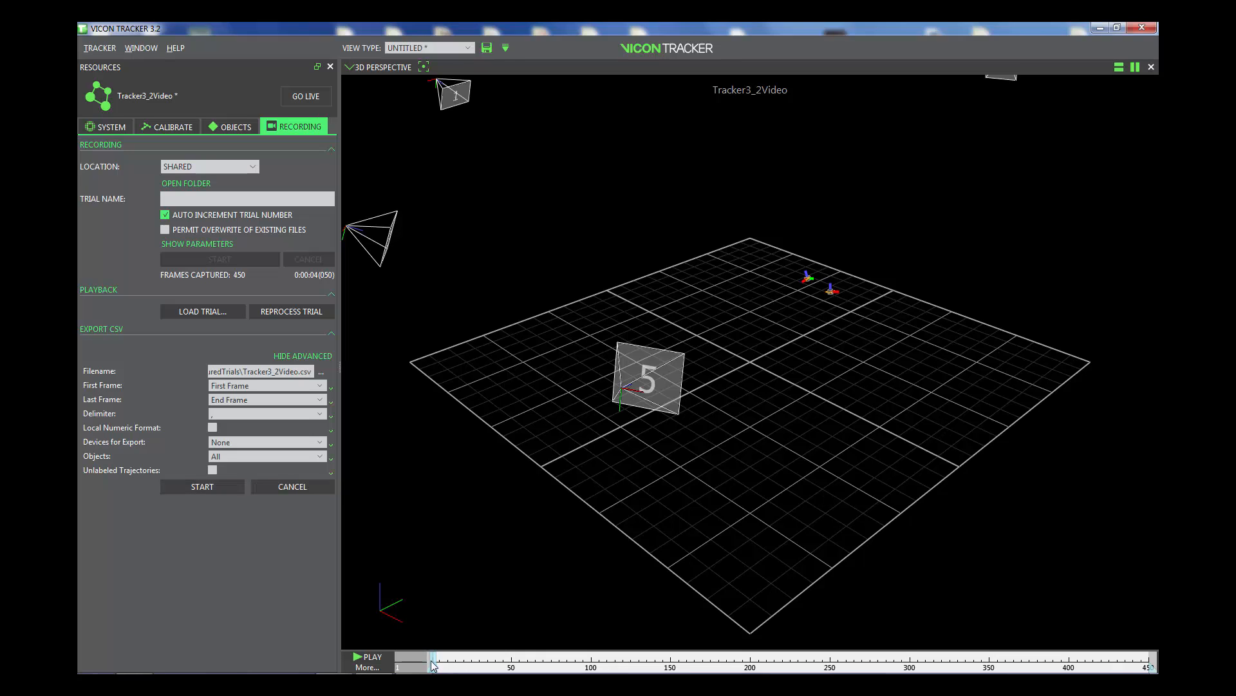
drag(433, 665, 1149, 671)
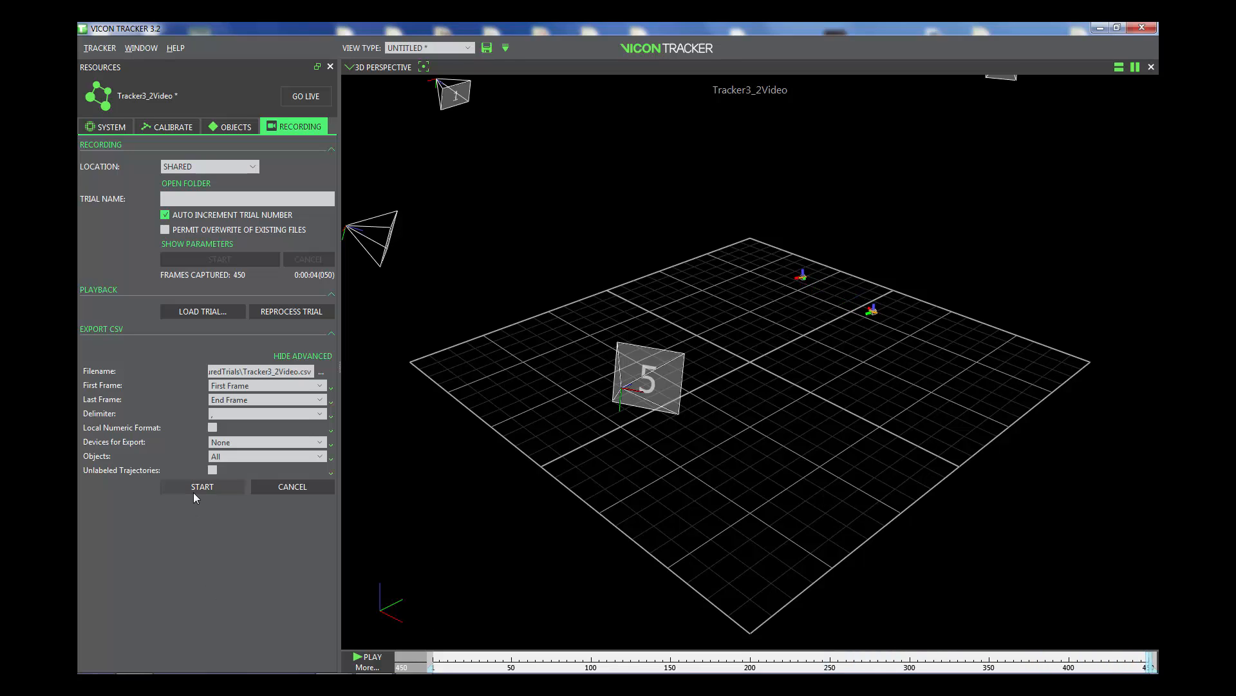
mouse_move(161, 684)
click(161, 617)
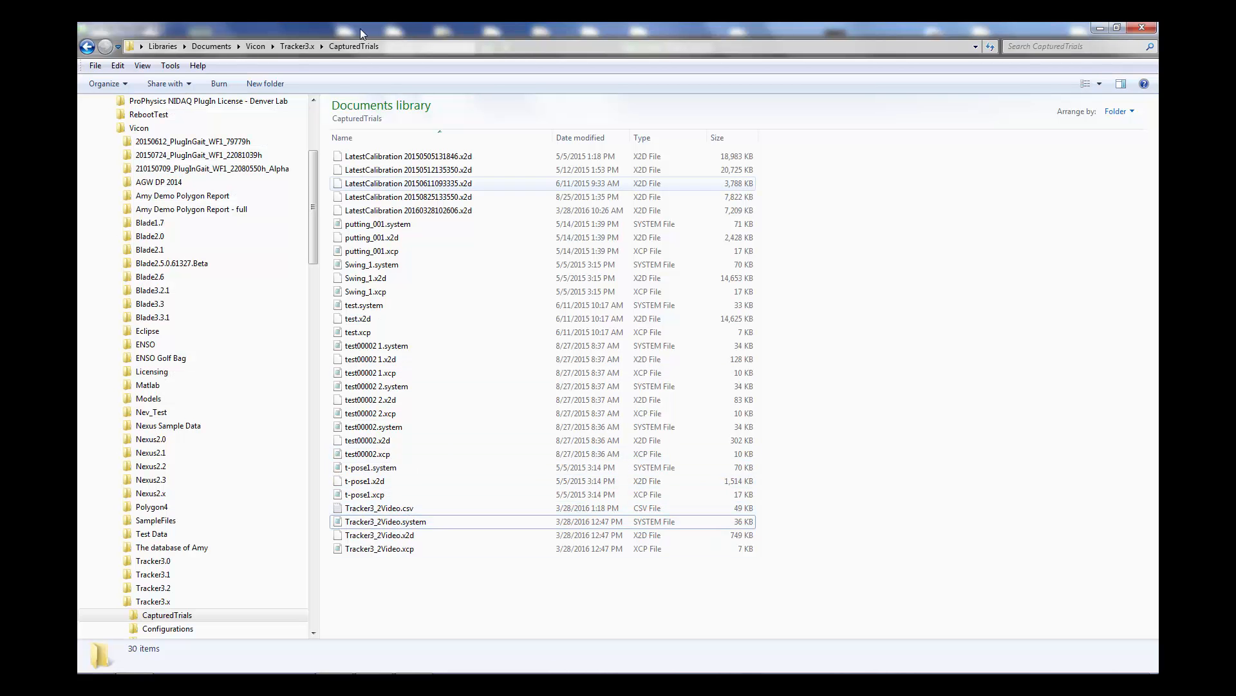
double_click(415, 509)
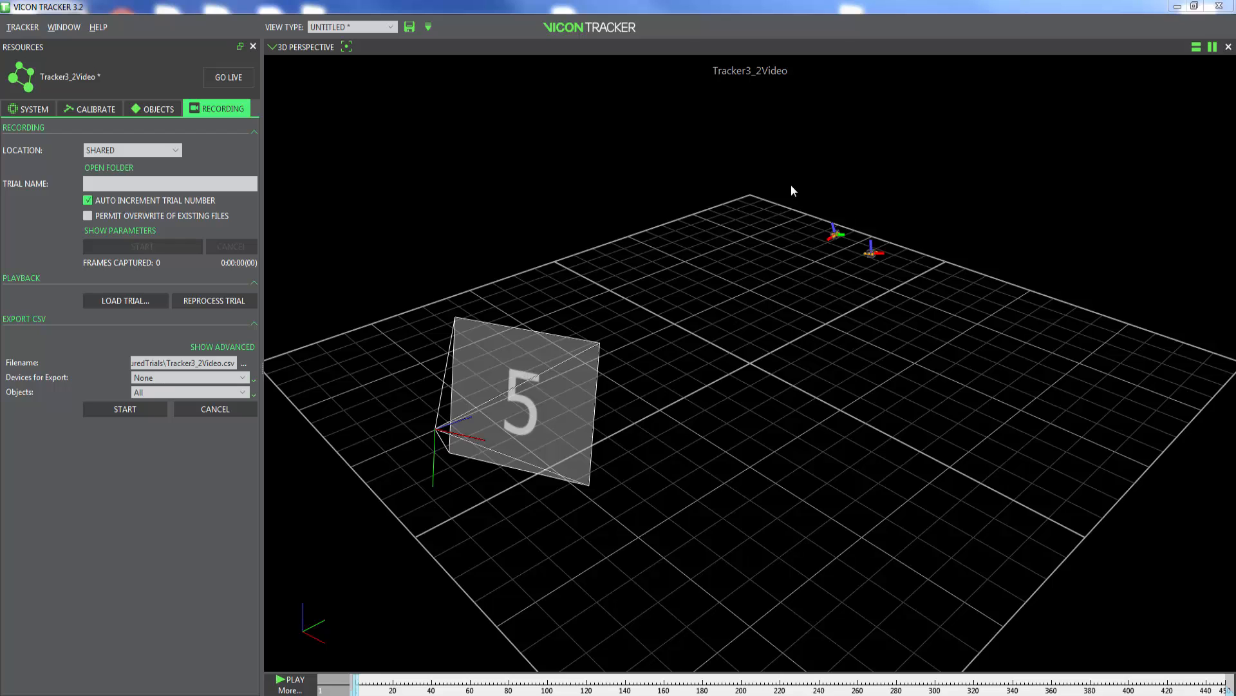
Play back the Tracker3_2Video trial
click(291, 680)
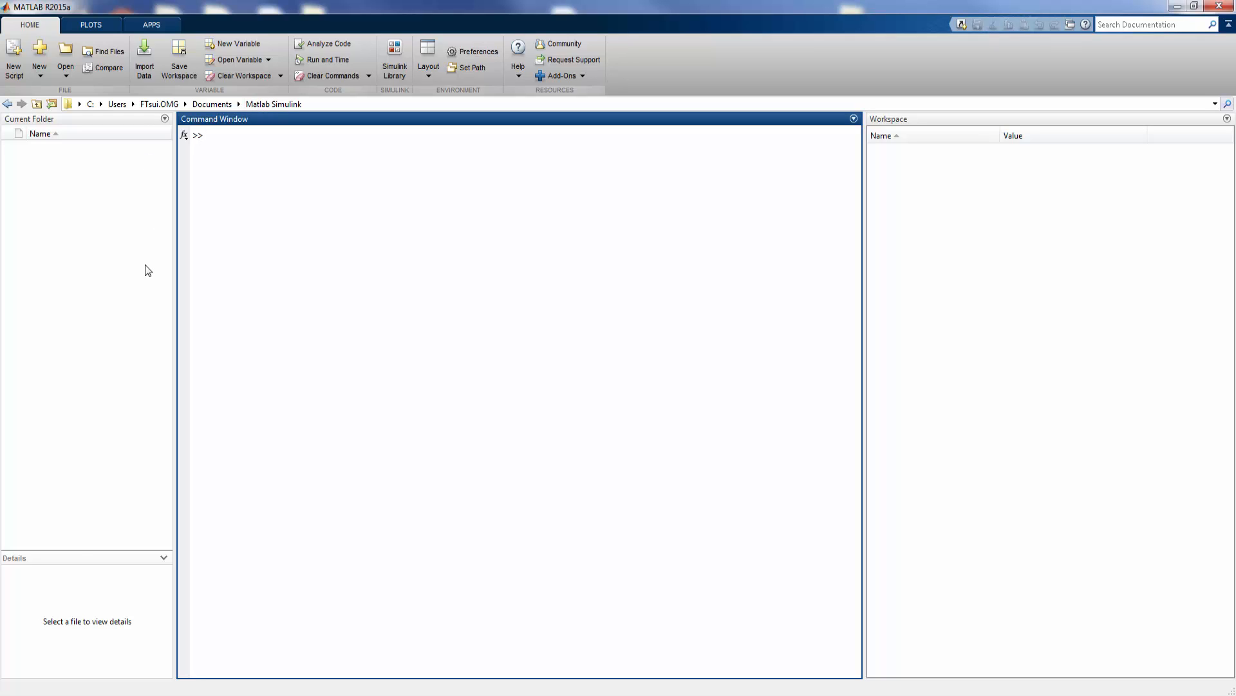
Copy all files except ViconDataStreamSDK_CPPTest.cpp from DataStream SDK\Win64\CPP into MATLAB's current folder, Matlab Simulink
click(61, 695)
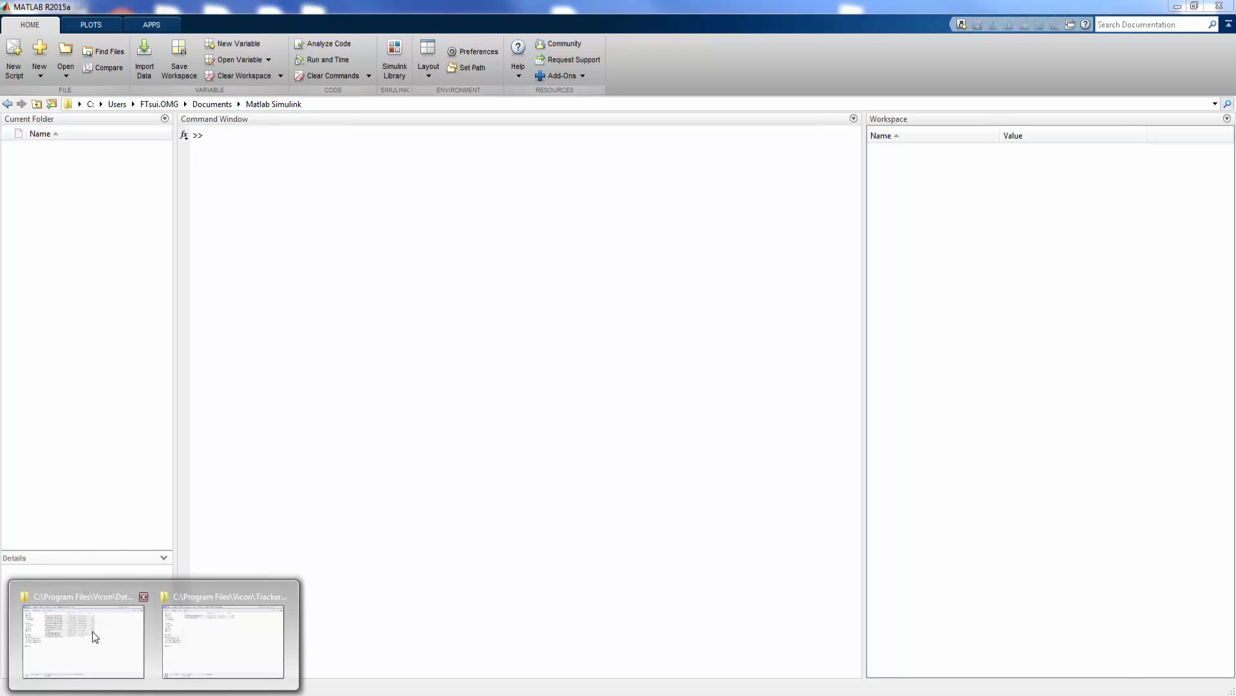
click(95, 636)
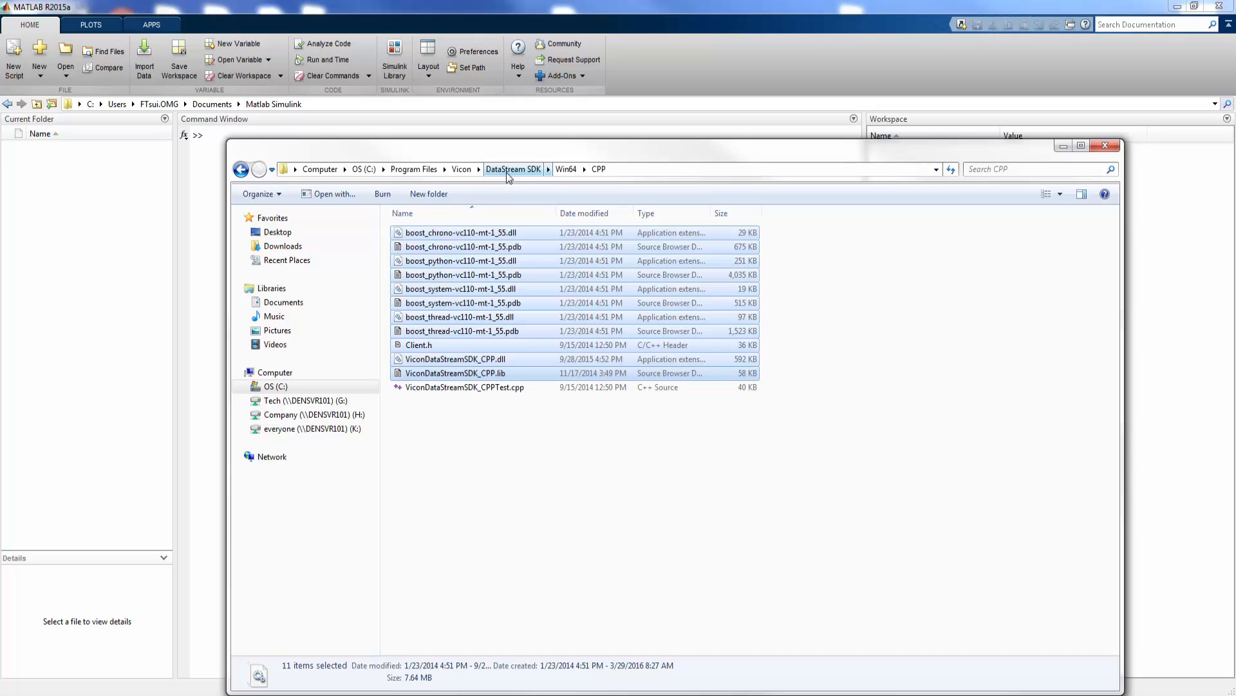
click(506, 232)
shift+click(506, 373)
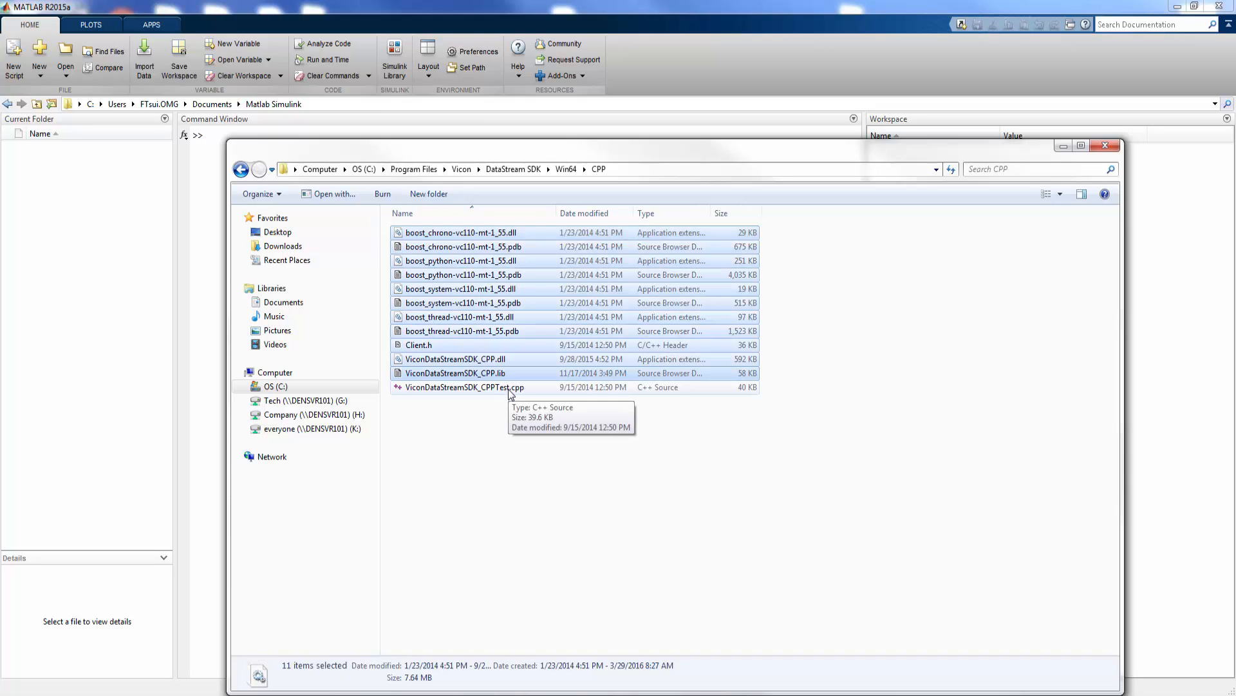
drag(509, 374, 68, 260)
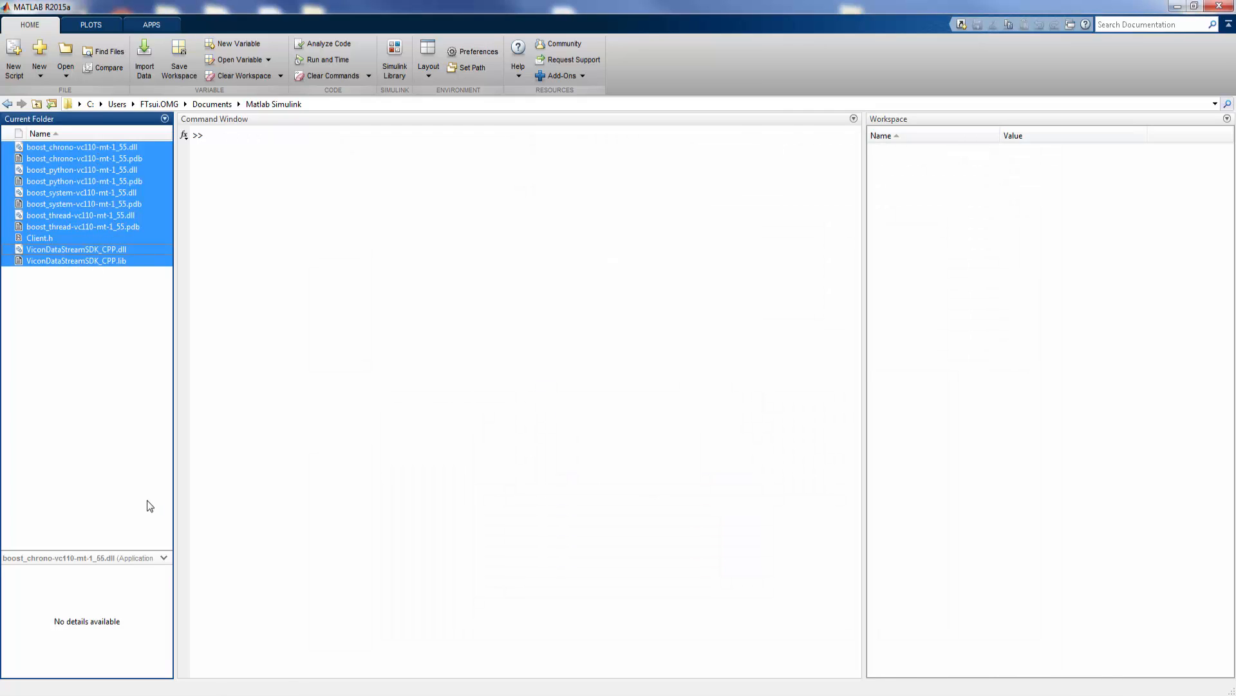
Copy DSSDK_TrackerMultipleObject.mdl and TrackerMultiObject.cpp from Tracker3.2's Simulink\DSSDK\MultipleObjects folder into the Matlab Simulink folder
mouse_move(188, 668)
click(219, 597)
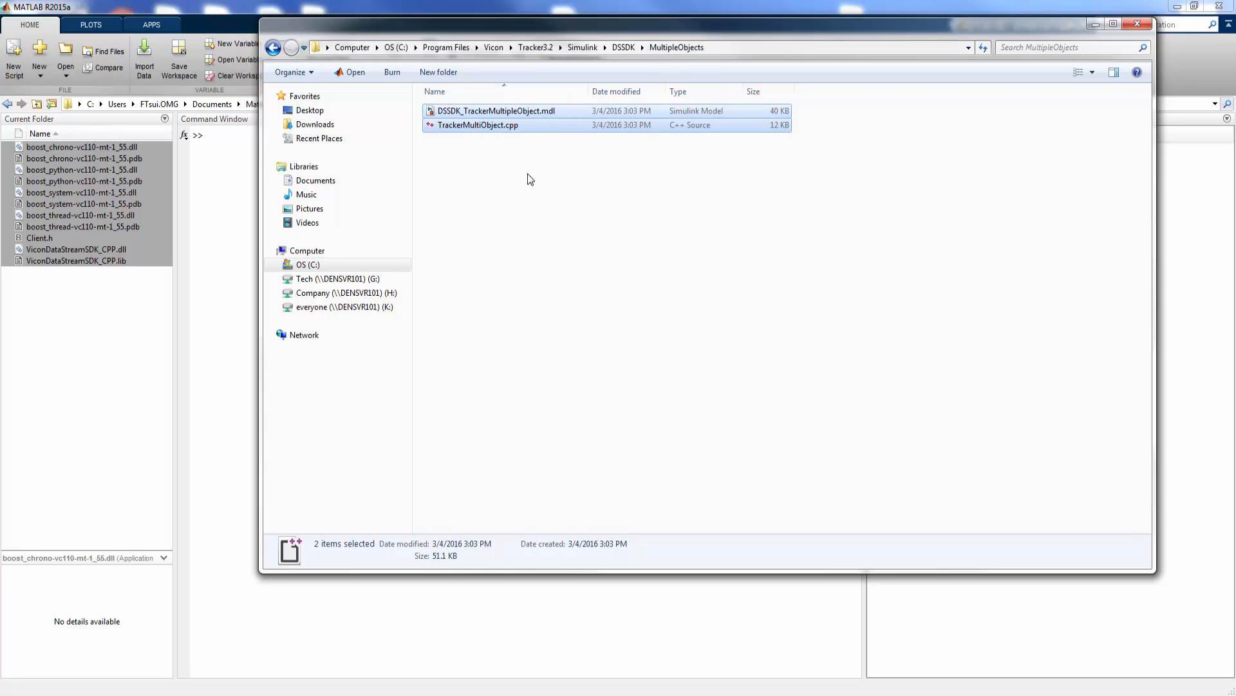
ctrl+click(516, 126)
drag(516, 130, 90, 342)
Compile the S-function by running "mex TrackerMultiObject.cpp ViconDataStreamSDK_CPP.lib"
click(235, 143)
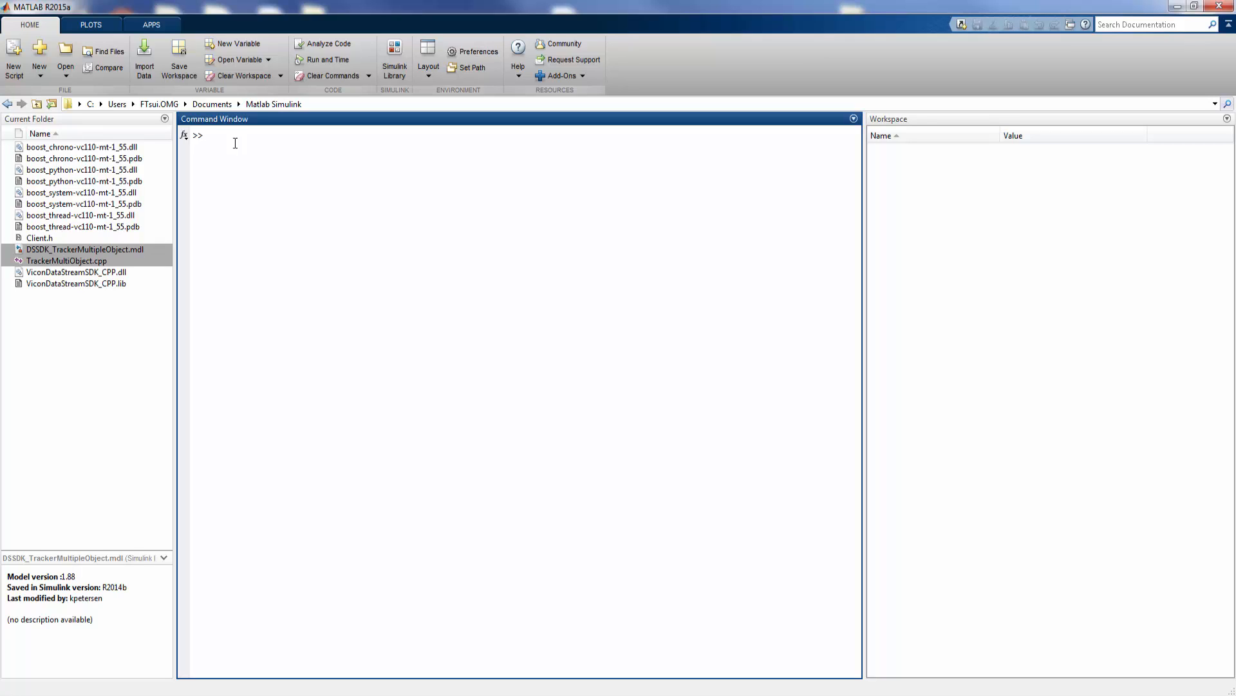
text(mex Tracker)
text(Mult)
text(iObject.cpp)
text(ViconDatas)
text(tream)
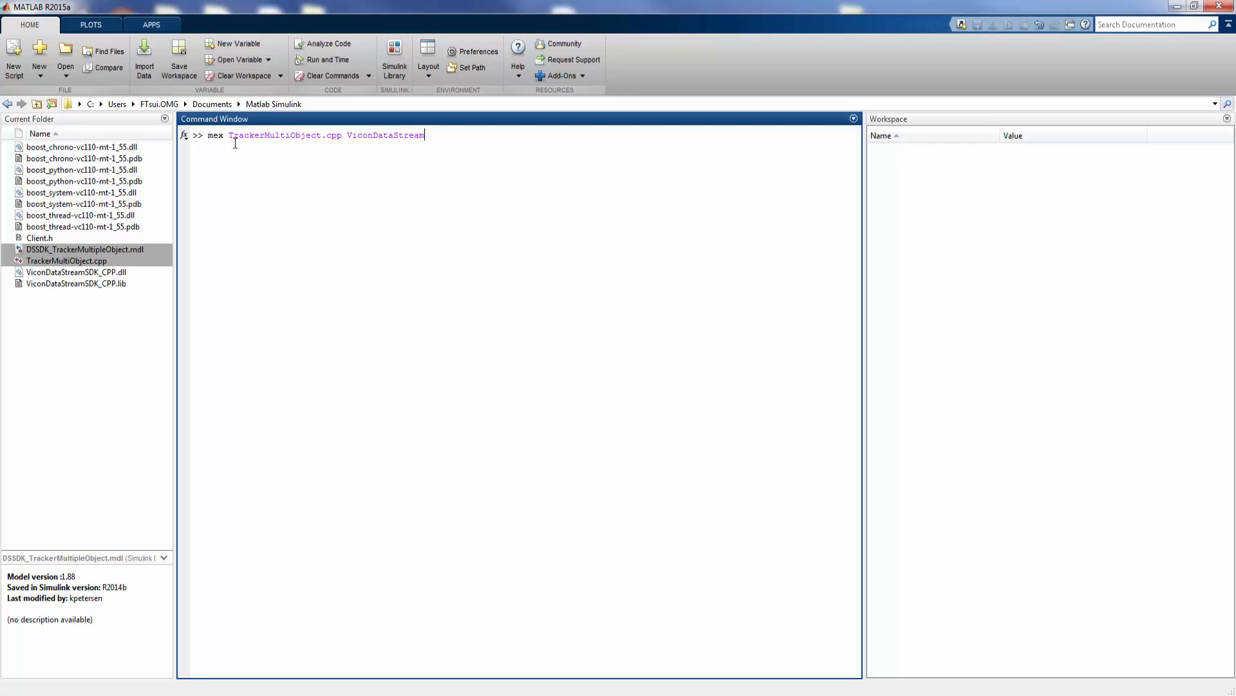
text(SDK CPP.lib)
key(Return)
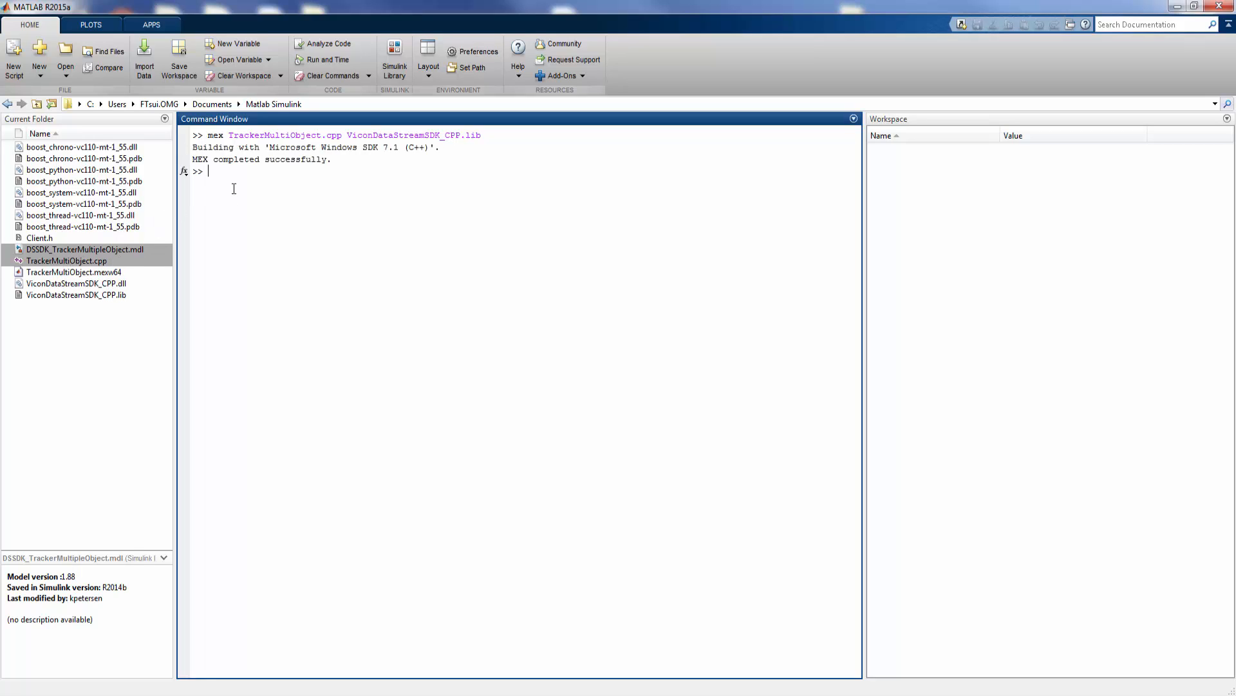
Open the DSSDK_TrackerMultipleObject.mdl model in Simulink and bring its window fully into view
double_click(110, 251)
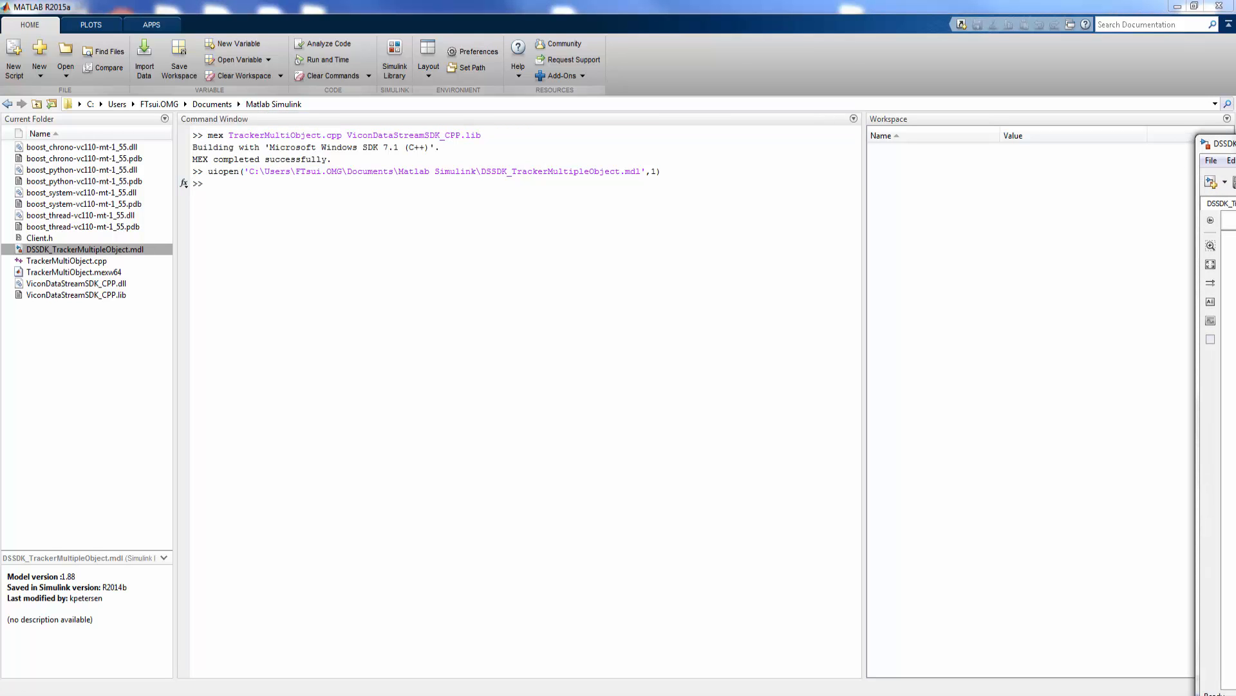
drag(516, 97, 409, 99)
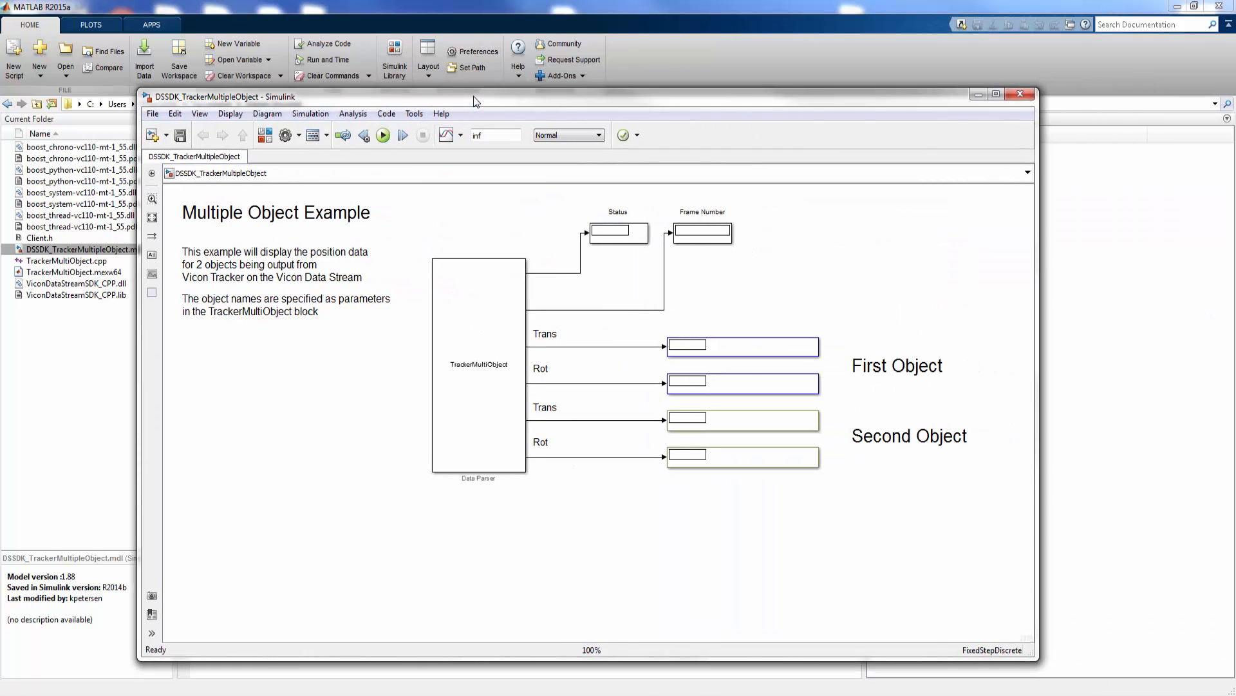